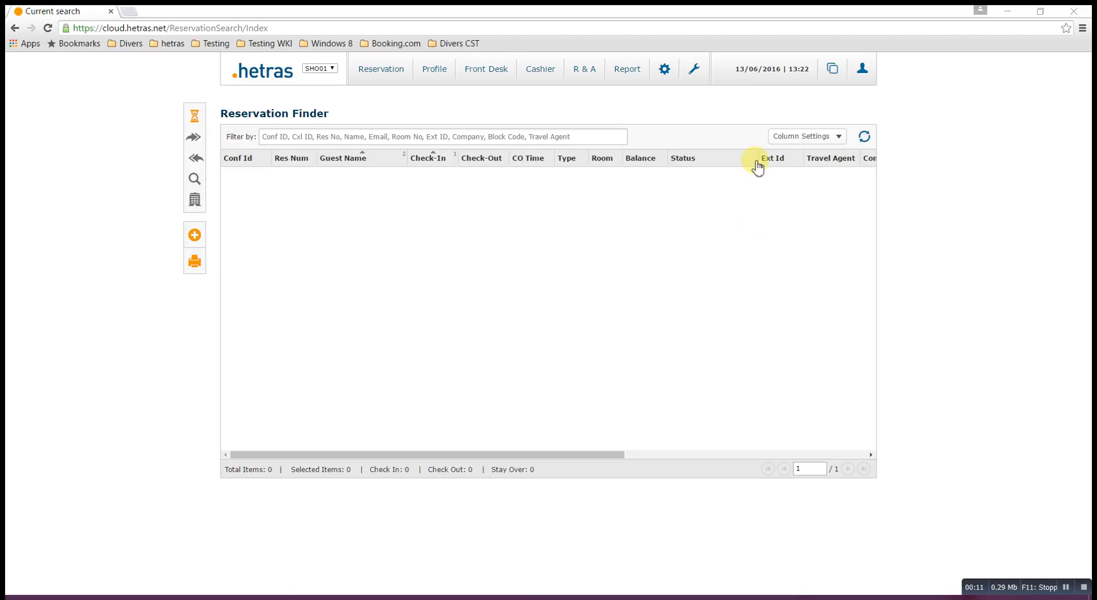
Bring up the wrench configuration menu listing policies, user roles and users.
mouse_move(696, 73)
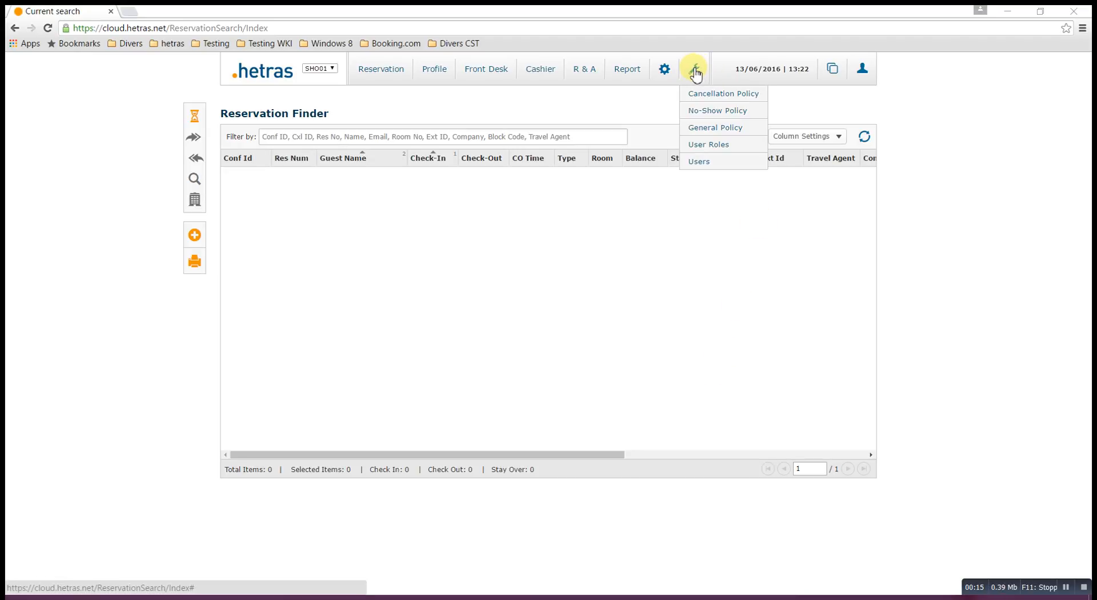
Open the Users list, look at an existing user's edit form, then close it.
left_click(701, 166)
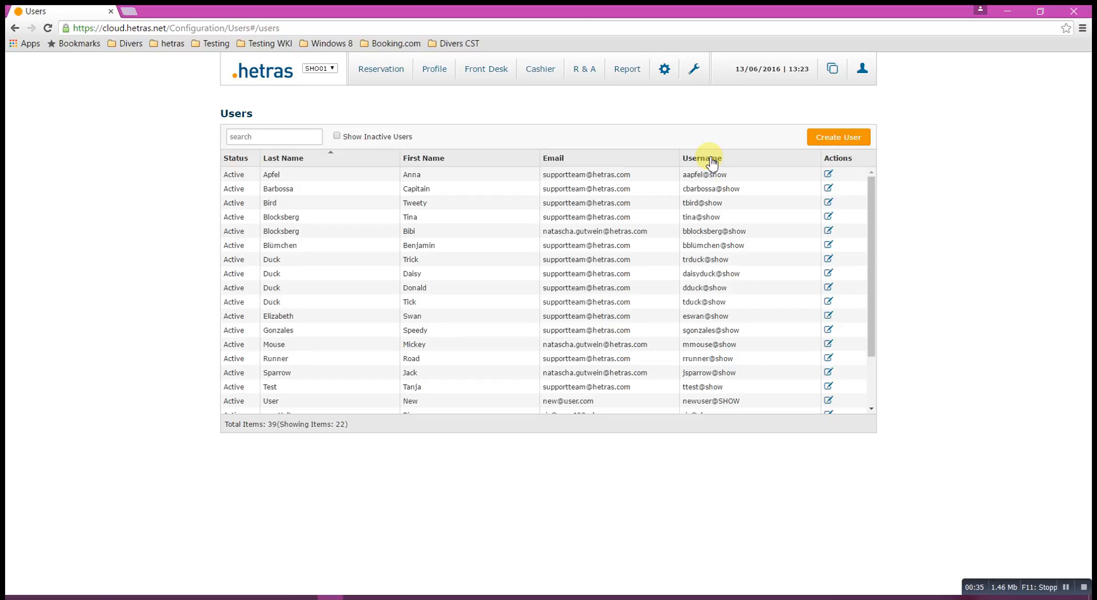
left_click(465, 176)
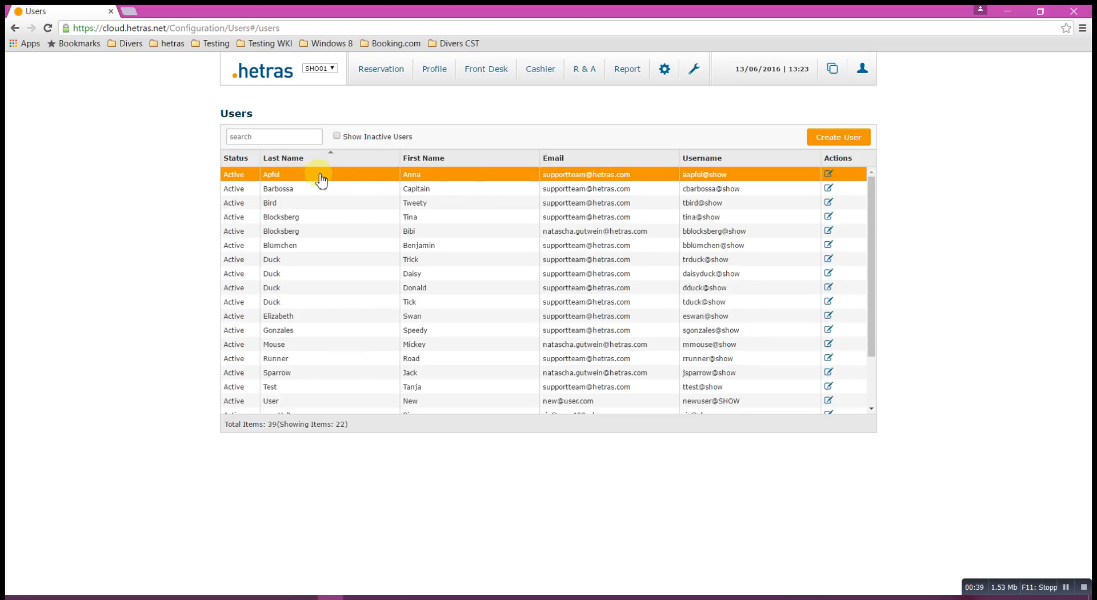
left_click(829, 176)
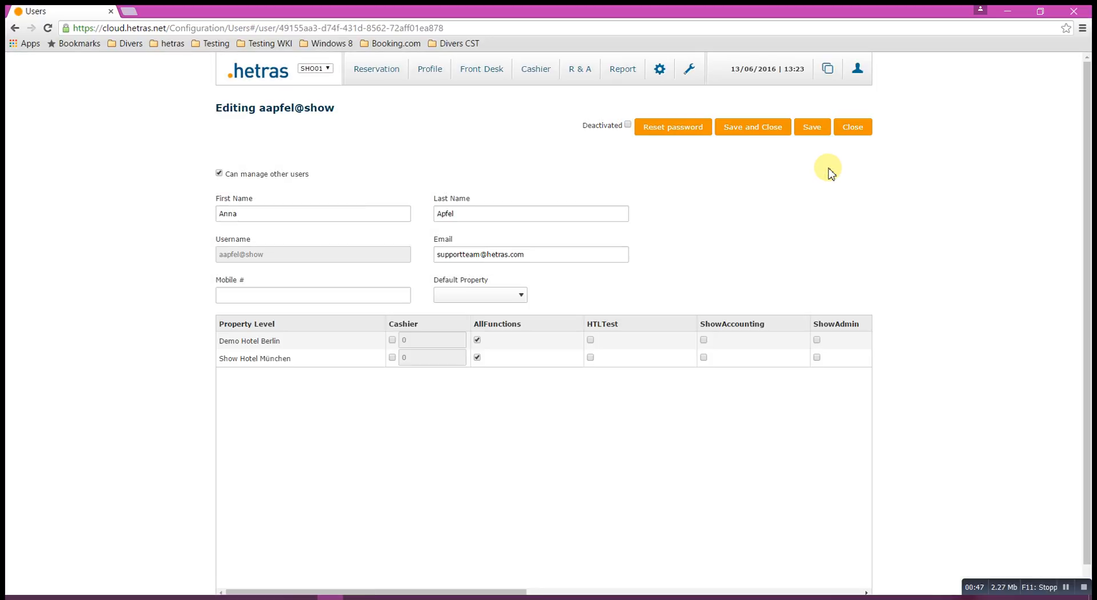
left_click(853, 129)
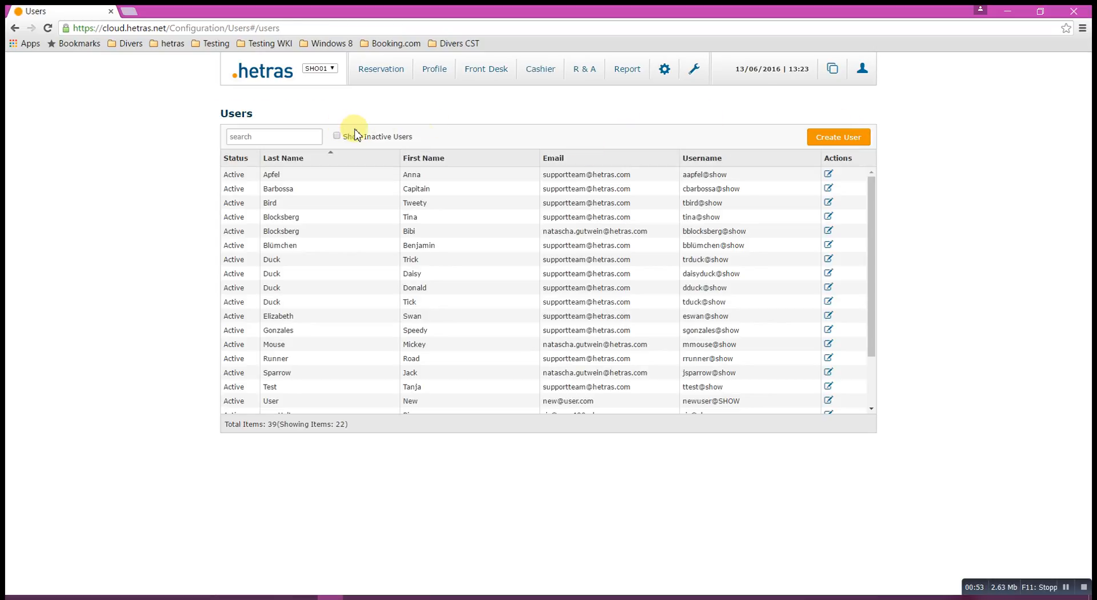
Create a new user allowed to manage other users and enter the test user's first and last name.
left_click(846, 146)
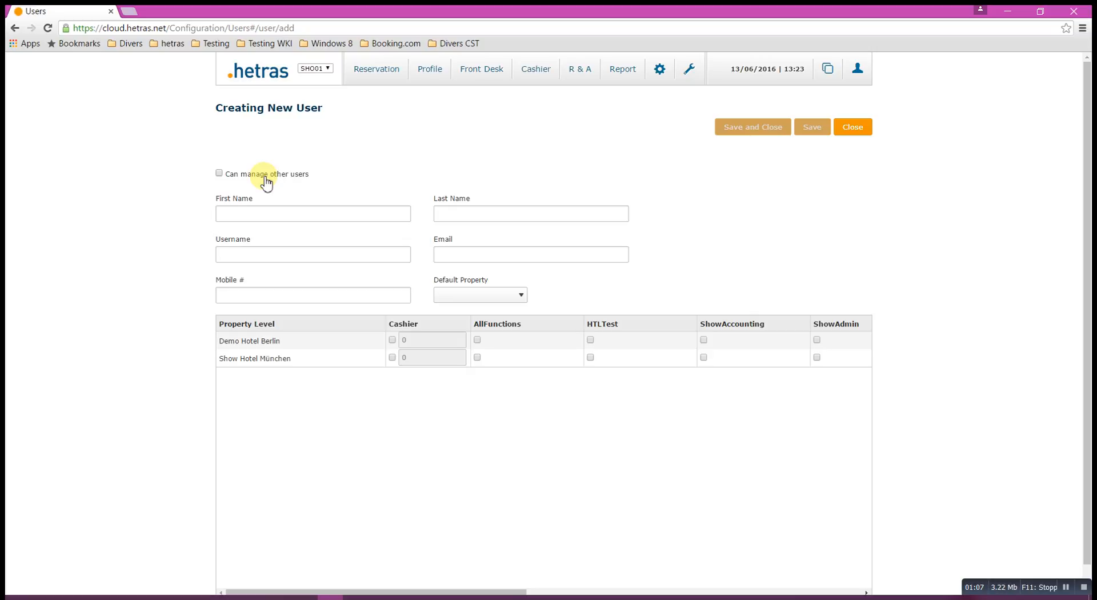
left_click(220, 176)
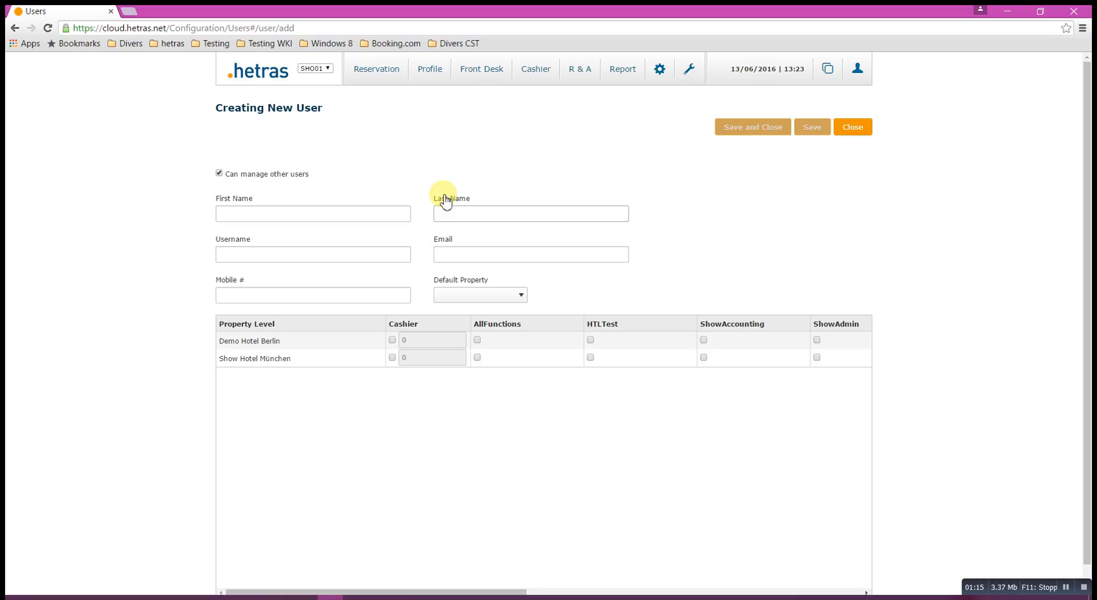
left_click(364, 215)
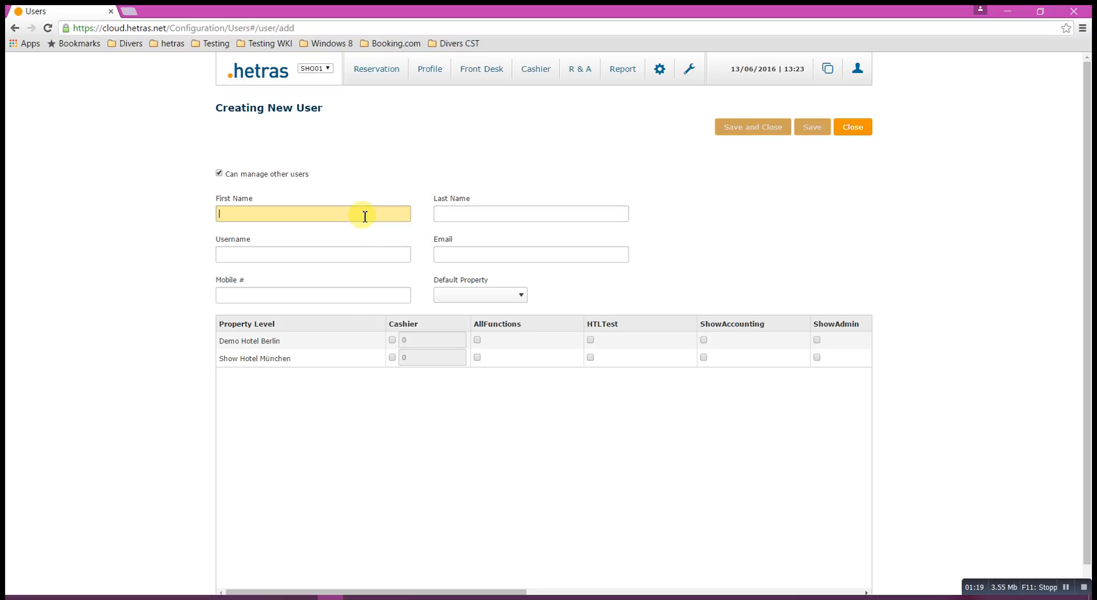
type("Test")
key("Tab")
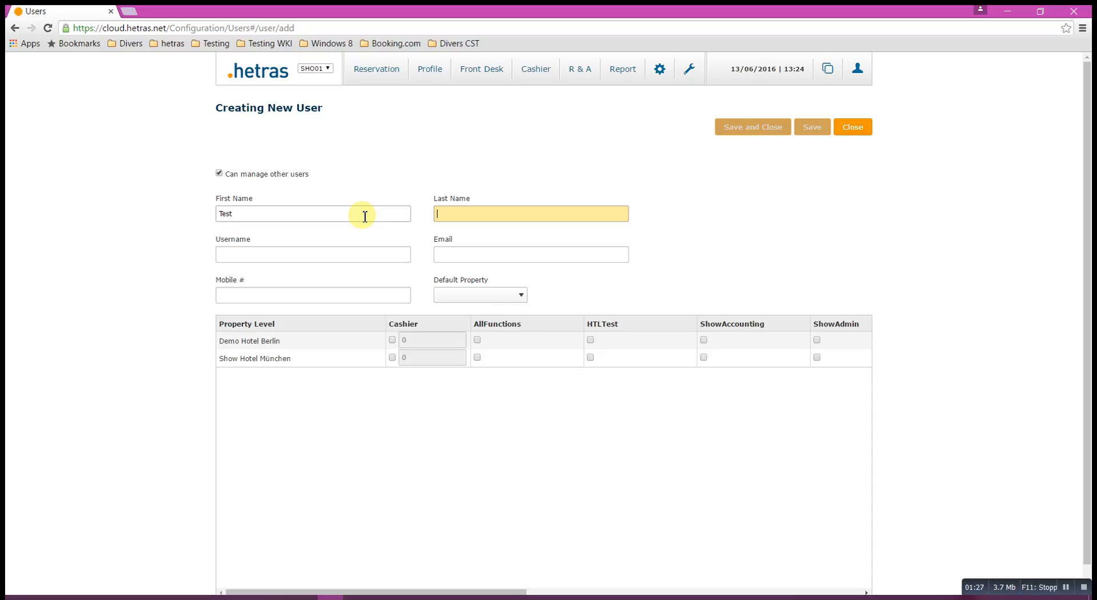
type("Tester")
key("Tab")
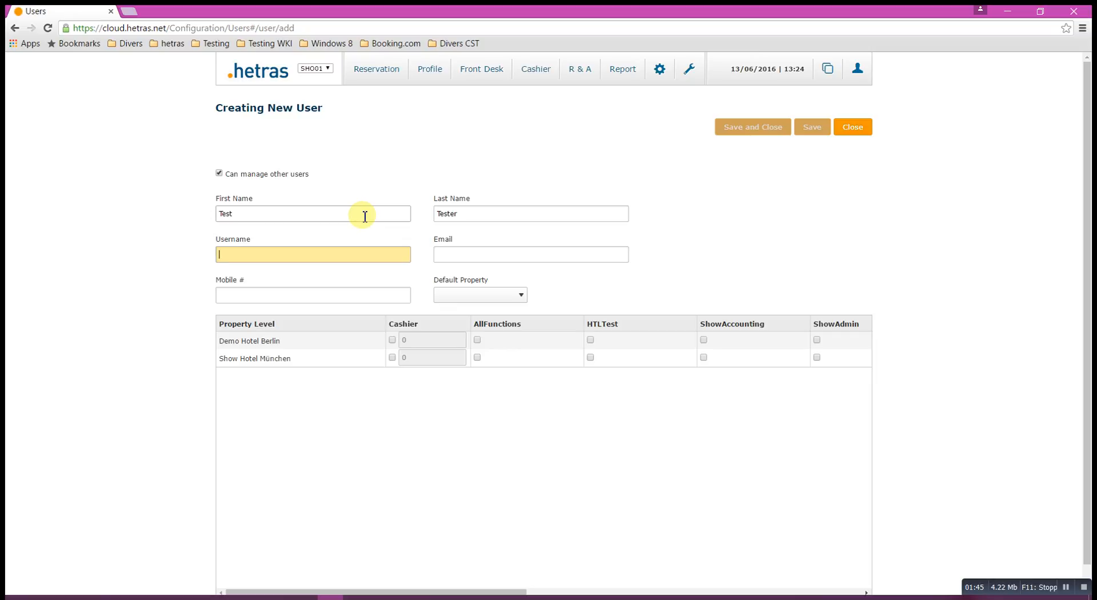
Enter username tester@show and the user's e-mail address.
type("tester@show")
key("Tab")
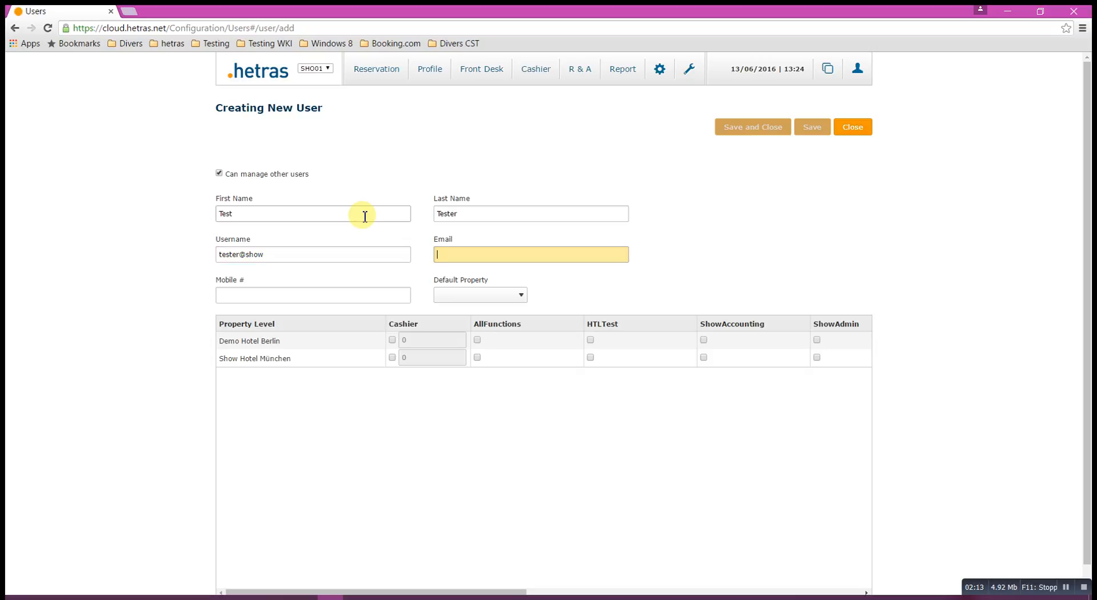
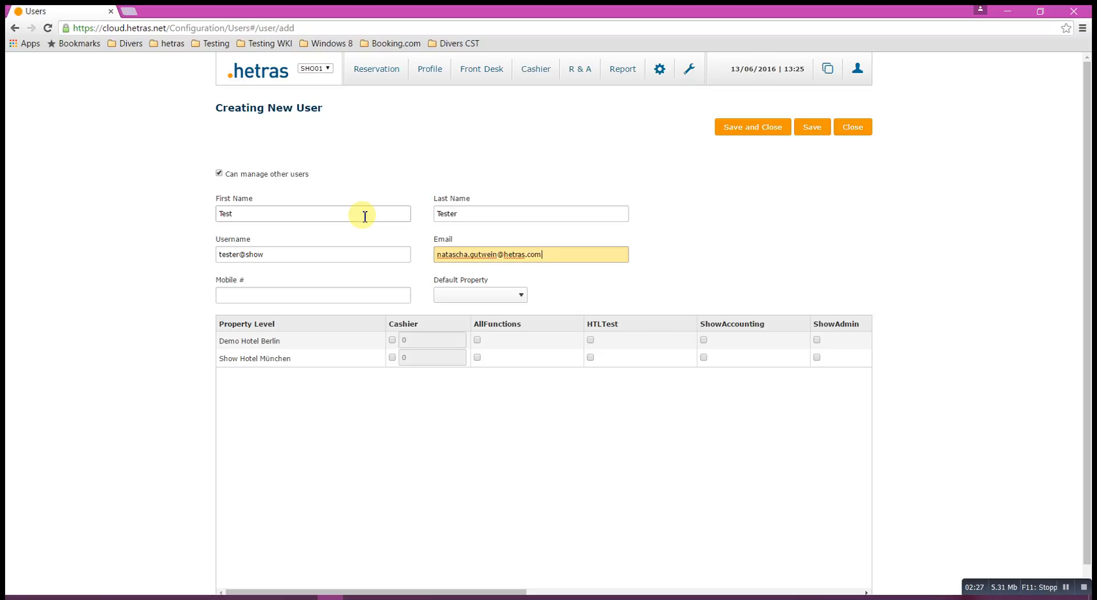
key("Tab")
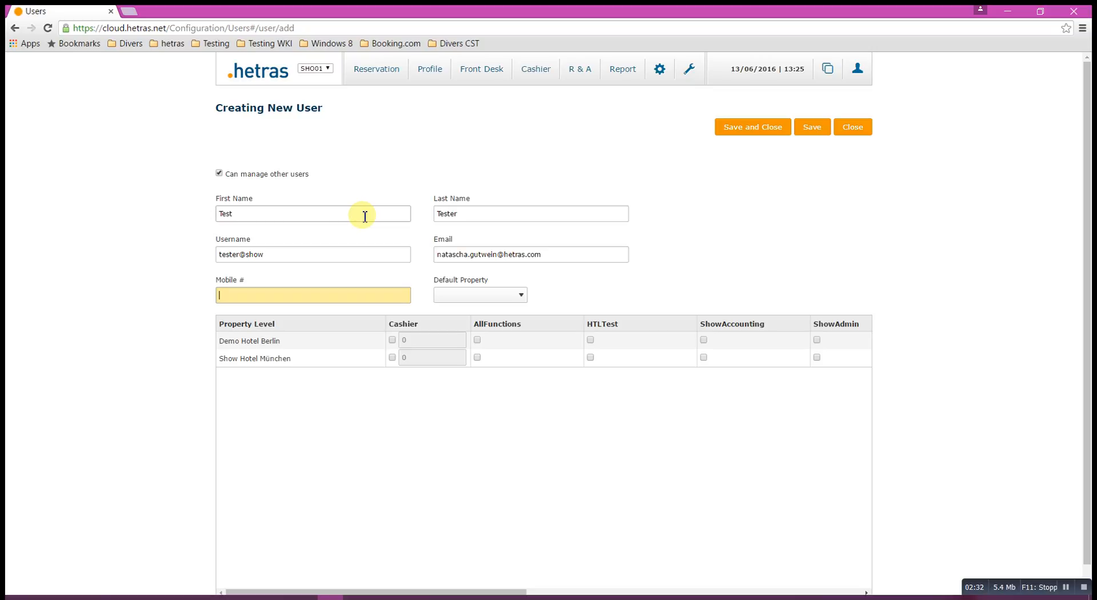
Pick Show Hotel München from the Default Property dropdown.
left_click(509, 297)
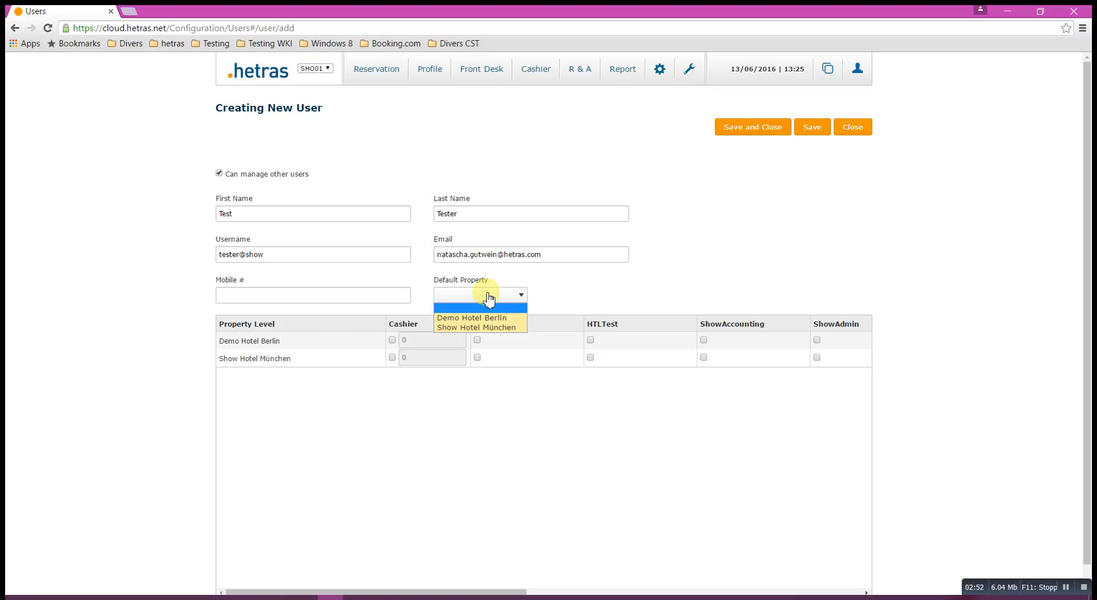
left_click(509, 328)
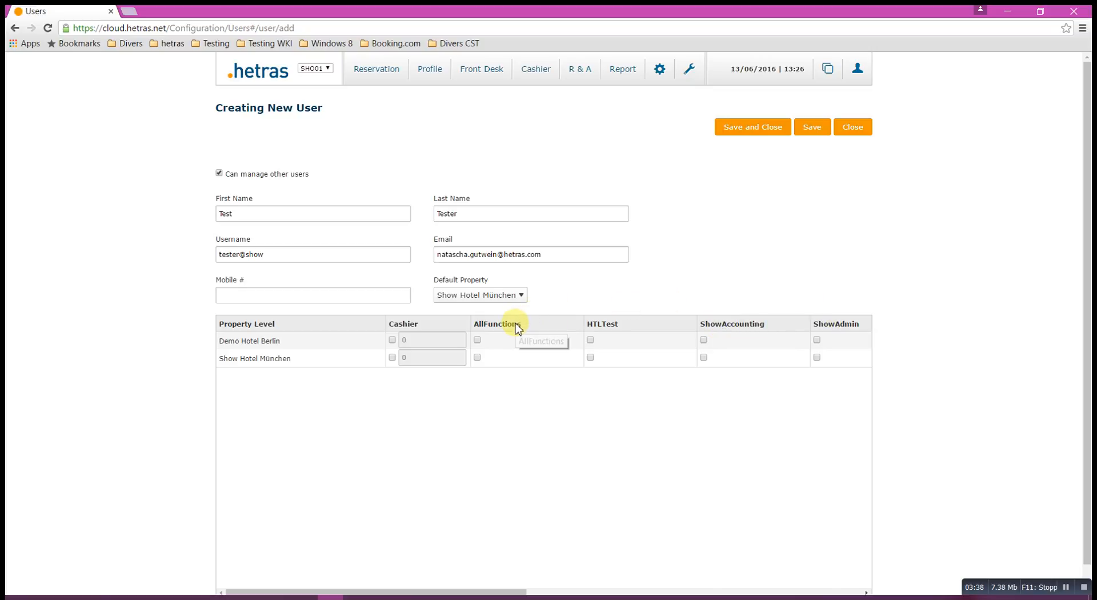
Grant AllFunctions and Cashier (150) at Demo Hotel Berlin and Show Hotel München, then save.
left_click(478, 341)
left_click(478, 357)
left_click(559, 348)
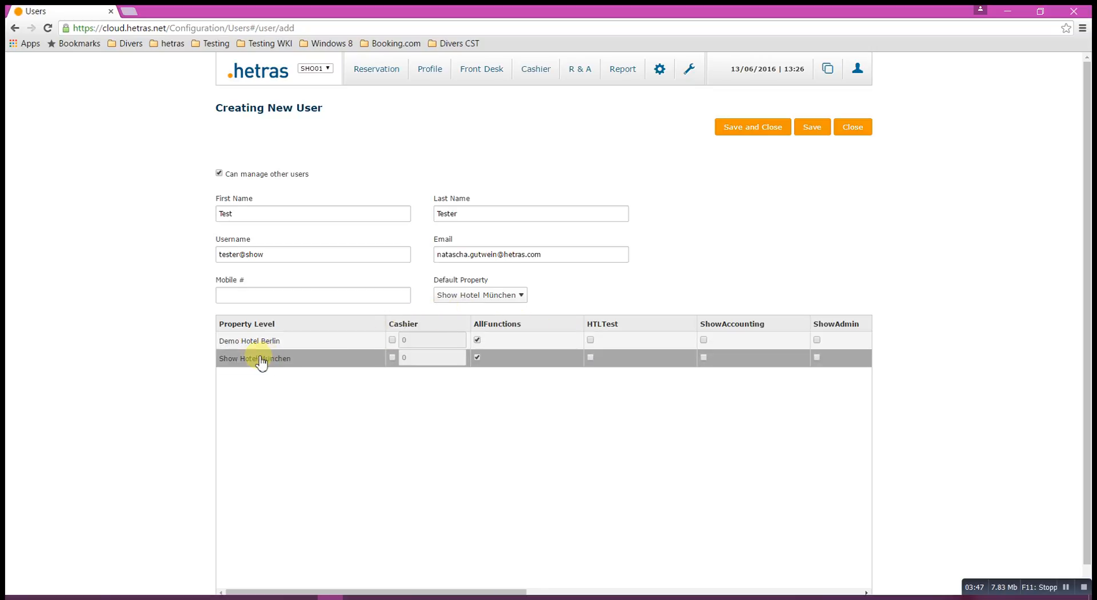
left_click(392, 357)
left_click(392, 342)
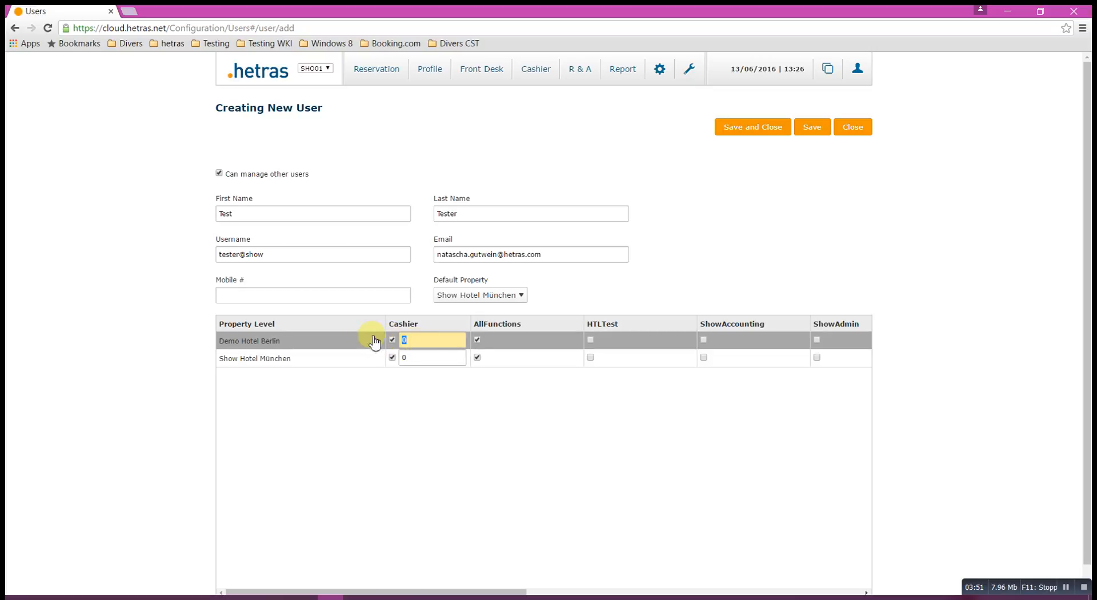
left_click(439, 356)
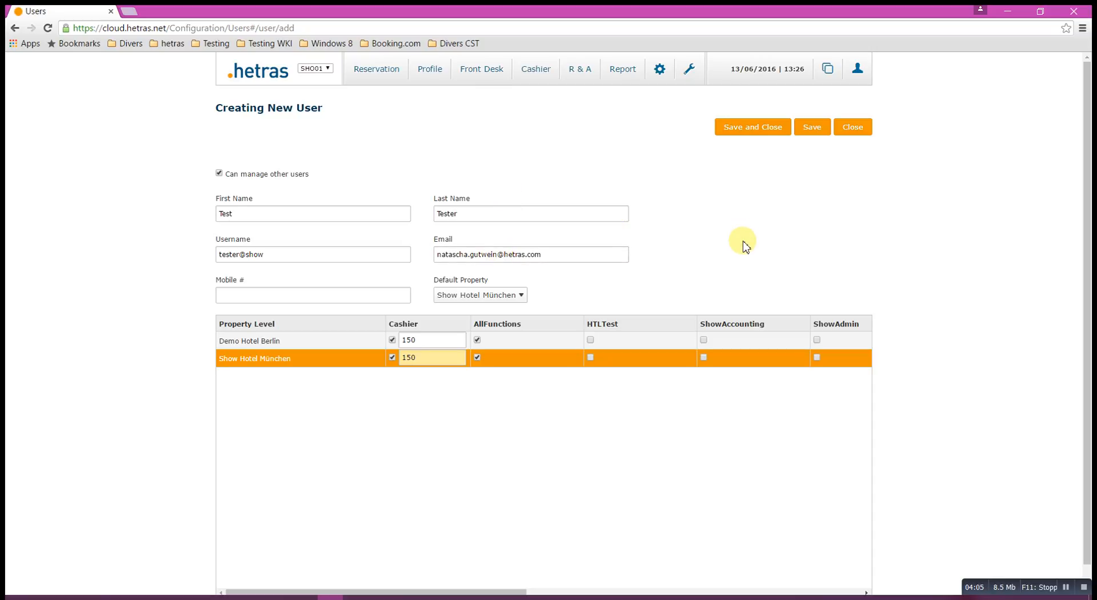
left_click(812, 127)
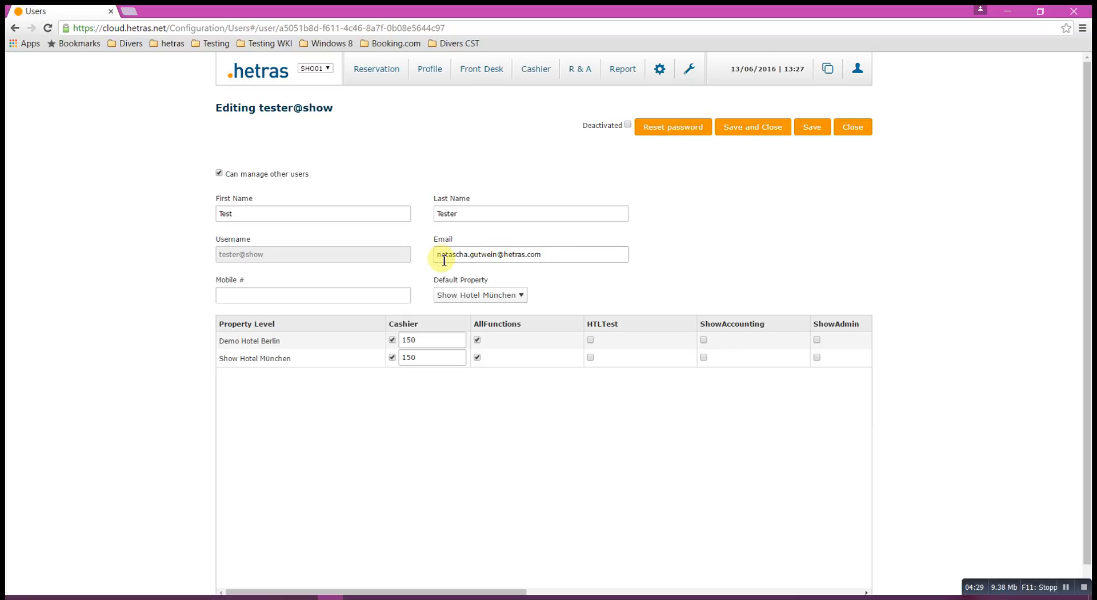
Reset the user's password so it is e-mailed, then switch to Outlook.
left_click(668, 128)
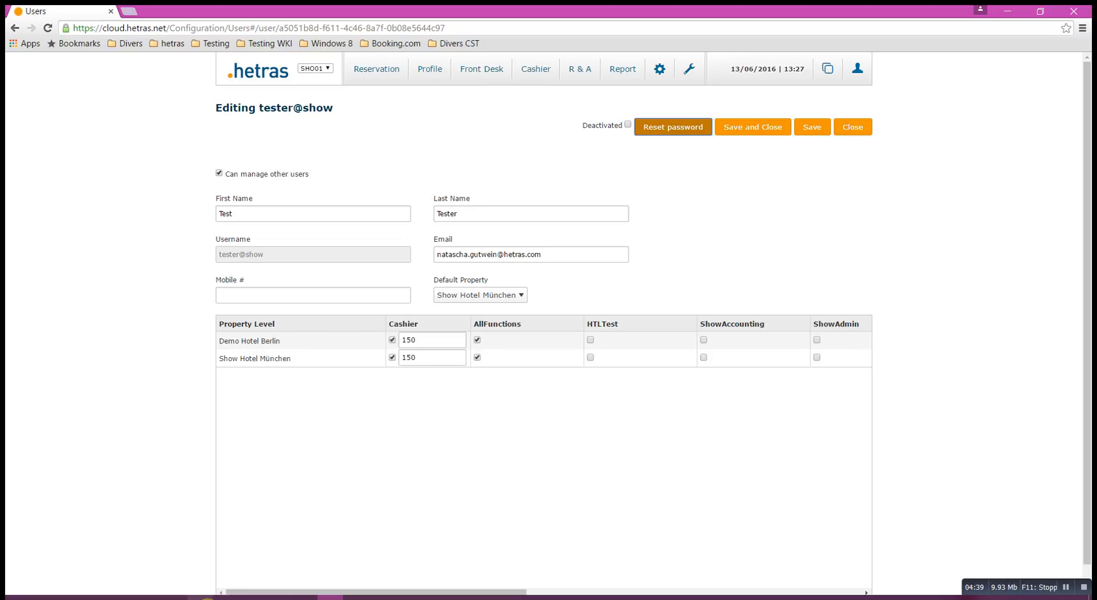
left_click(200, 598)
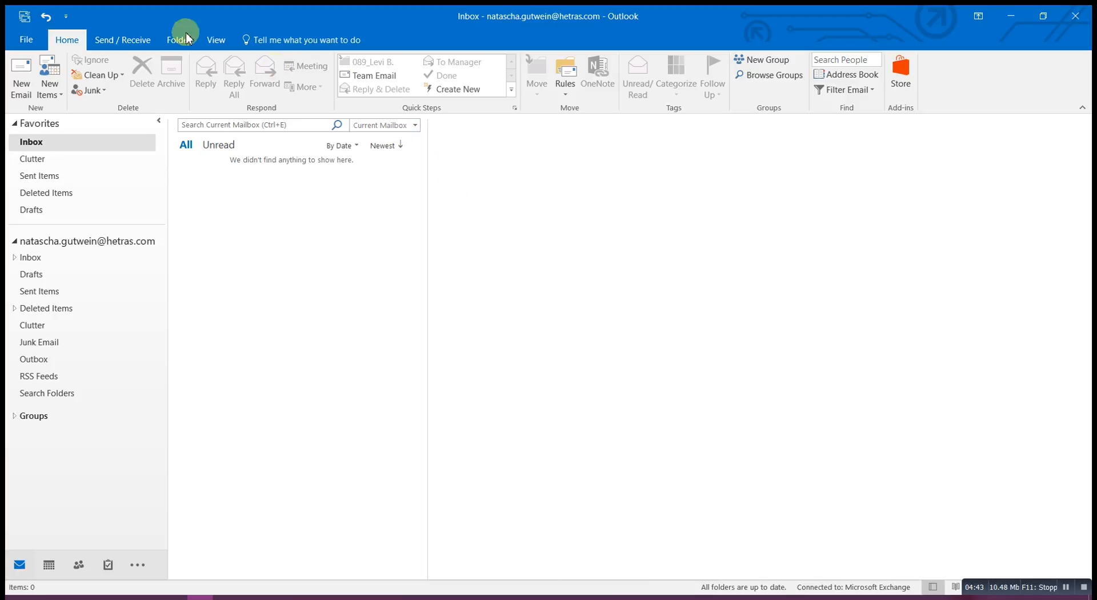
Read the 'Your requested Password' mail, highlight the new password, and return to hetras.
left_click(21, 18)
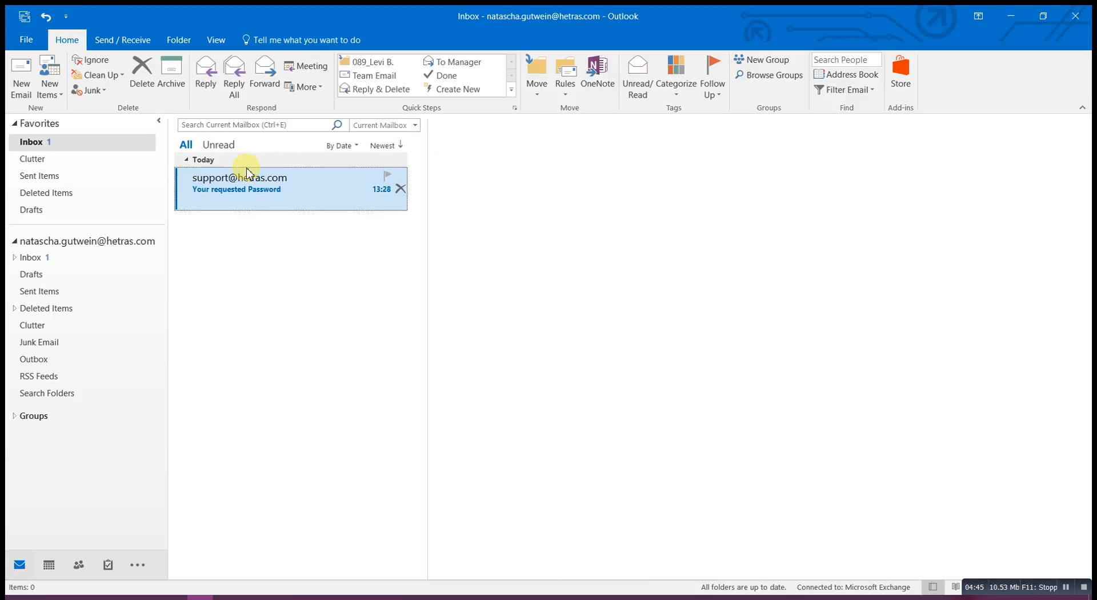
left_click(229, 182)
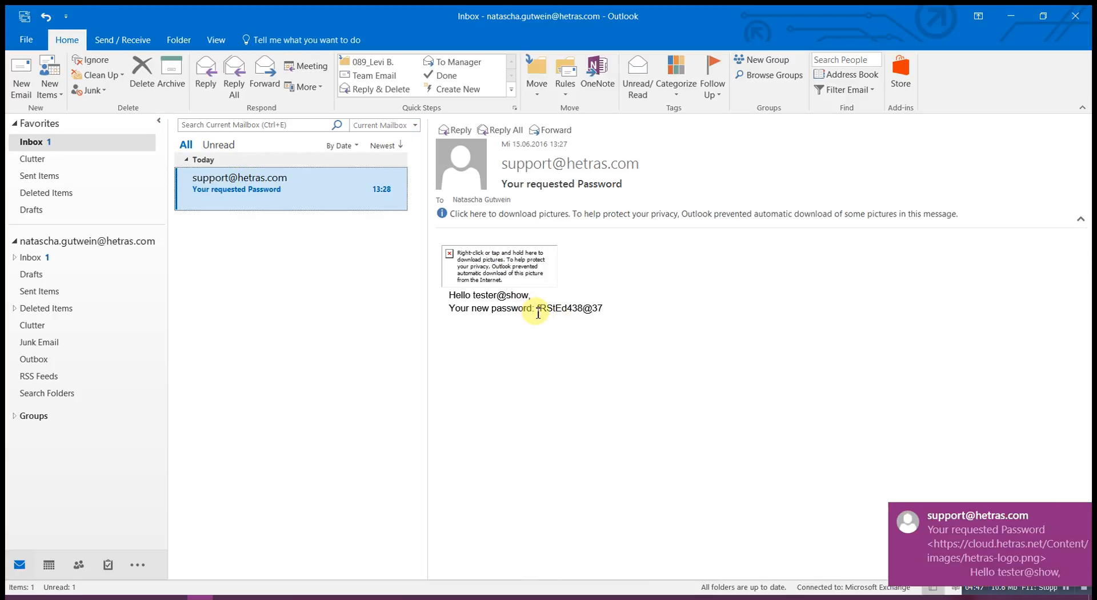
left_click_drag(538, 308, 694, 308)
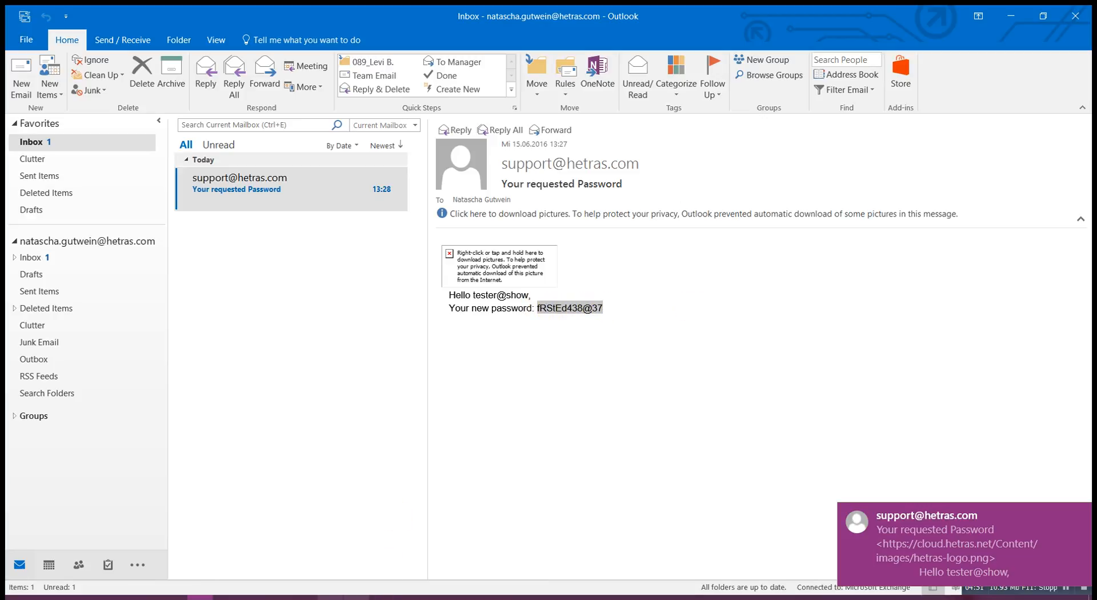
left_click(331, 597)
left_click(857, 68)
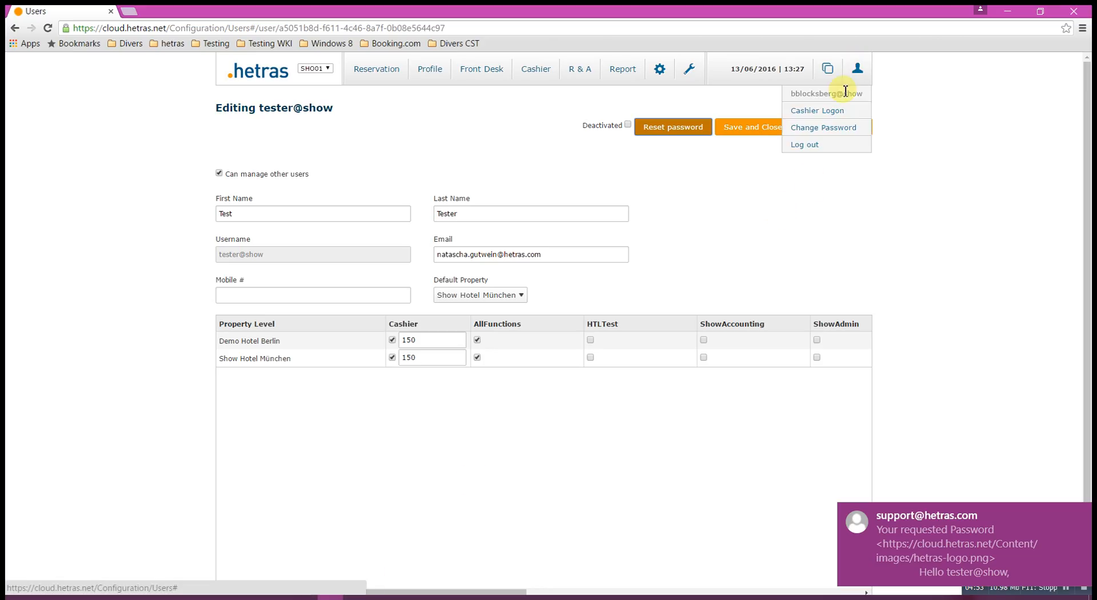
Log out and log back in as tester@show using the emailed password.
left_click(810, 146)
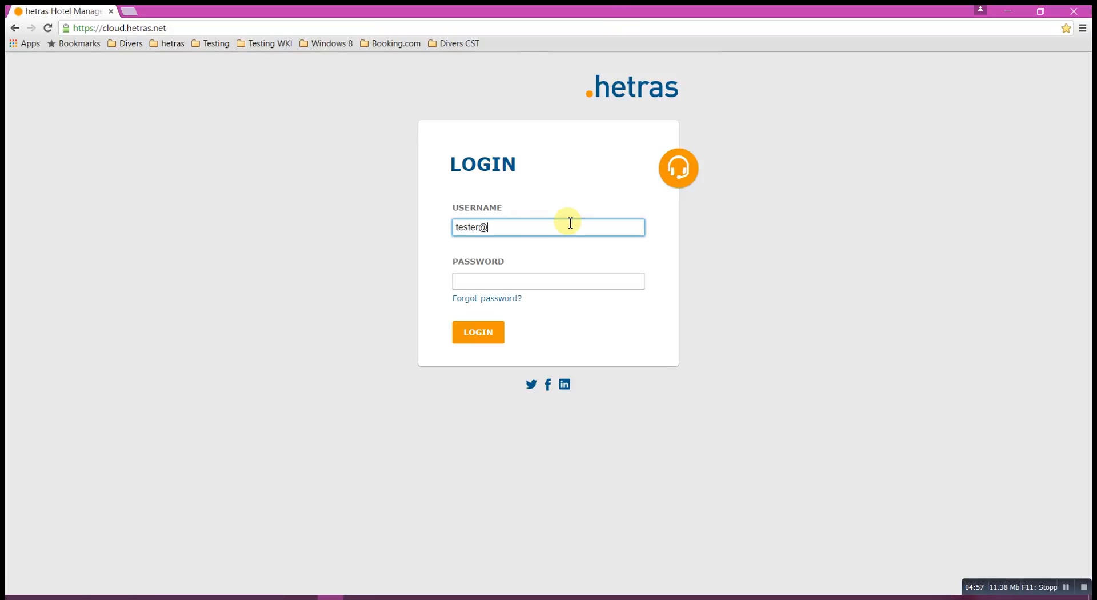
type("tester@show")
key("Tab")
type("••••••••••••")
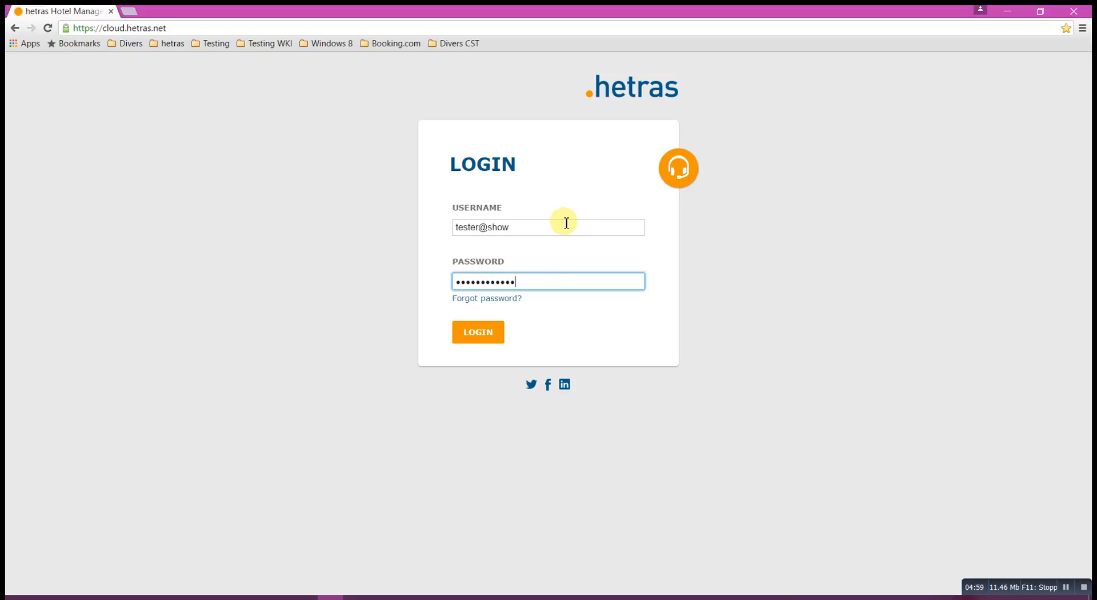
left_click(481, 338)
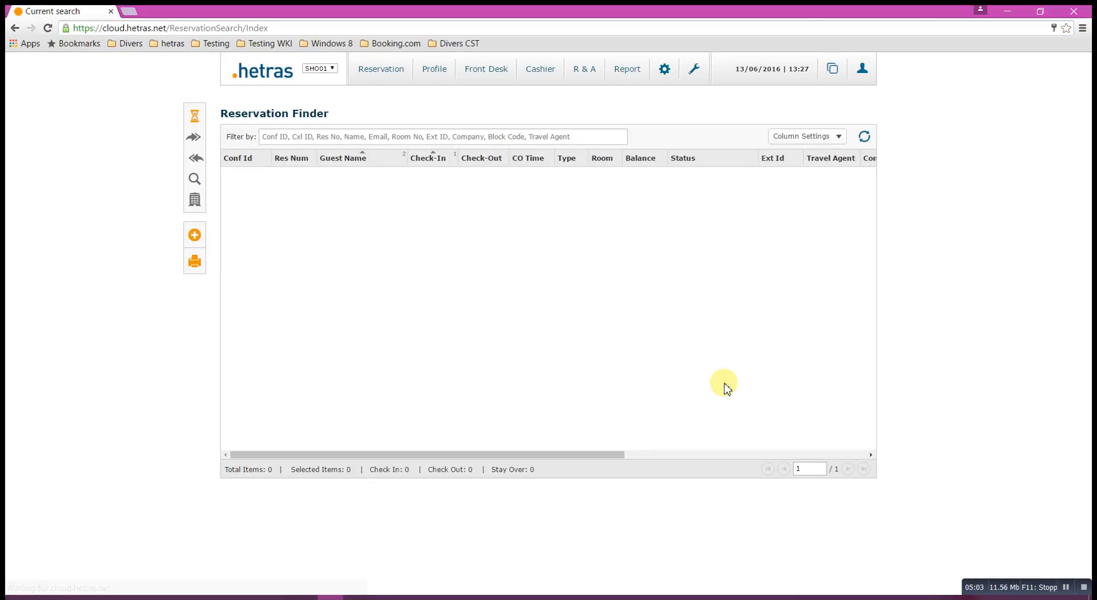
Check the available hotels and logged-in user, then search the Users list for 'test'.
left_click(330, 71)
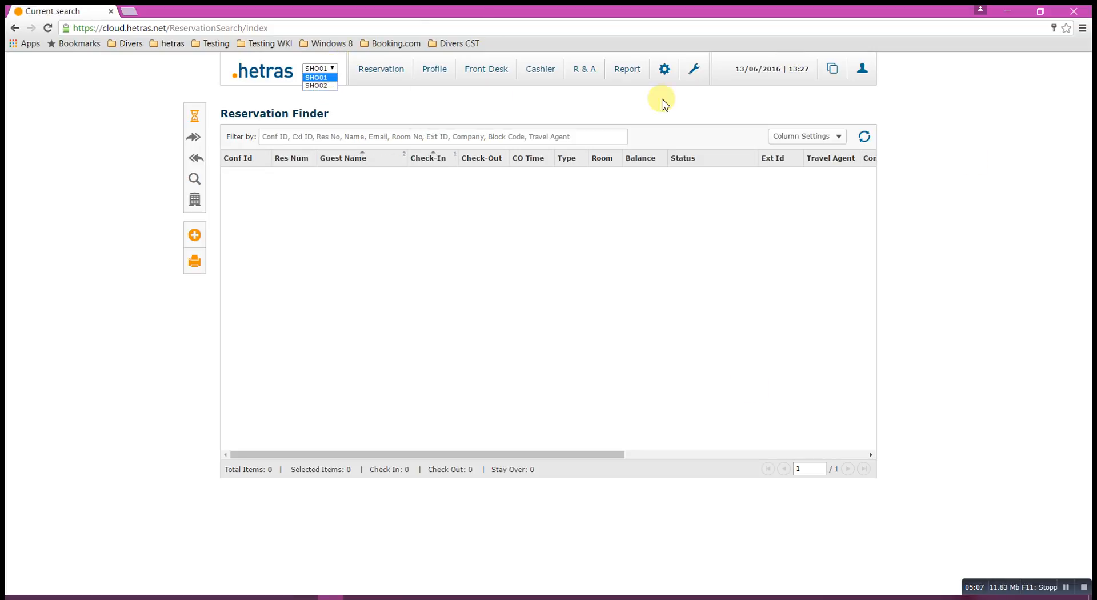
left_click(862, 70)
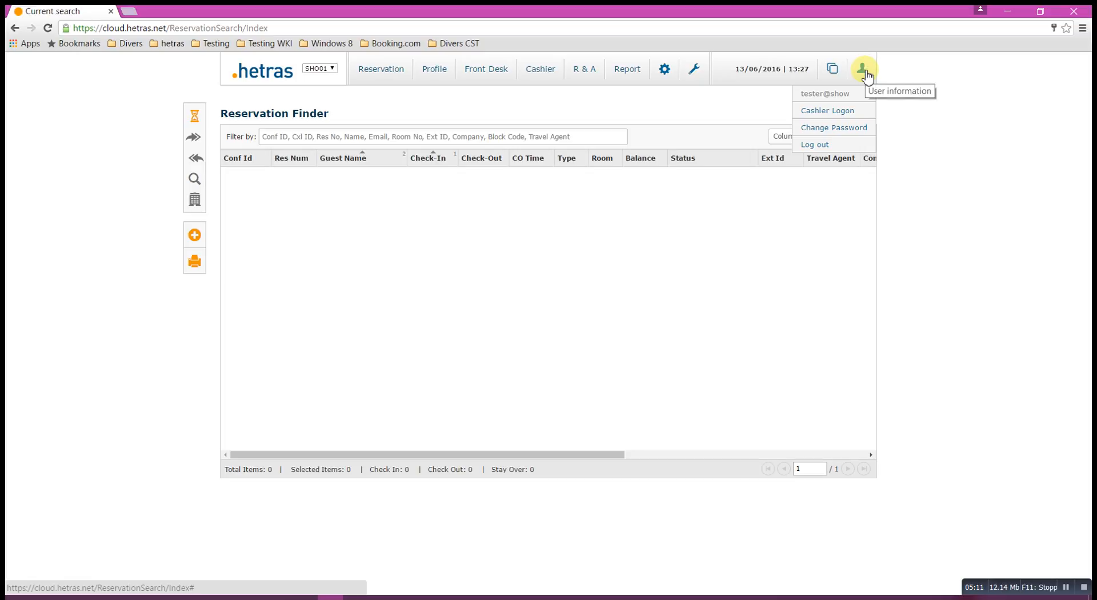
mouse_move(697, 69)
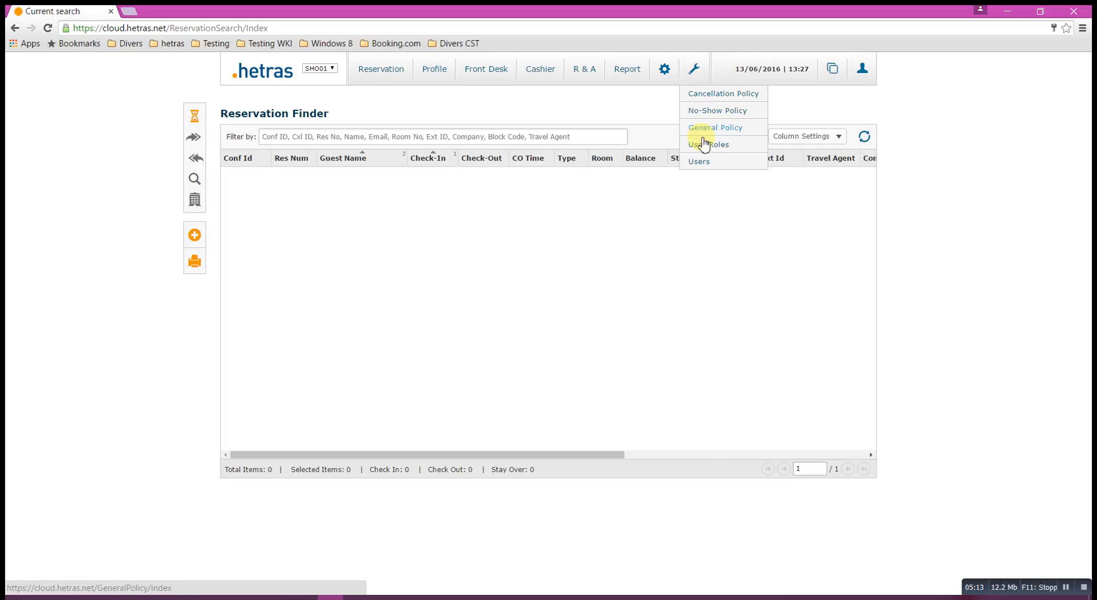
left_click(702, 163)
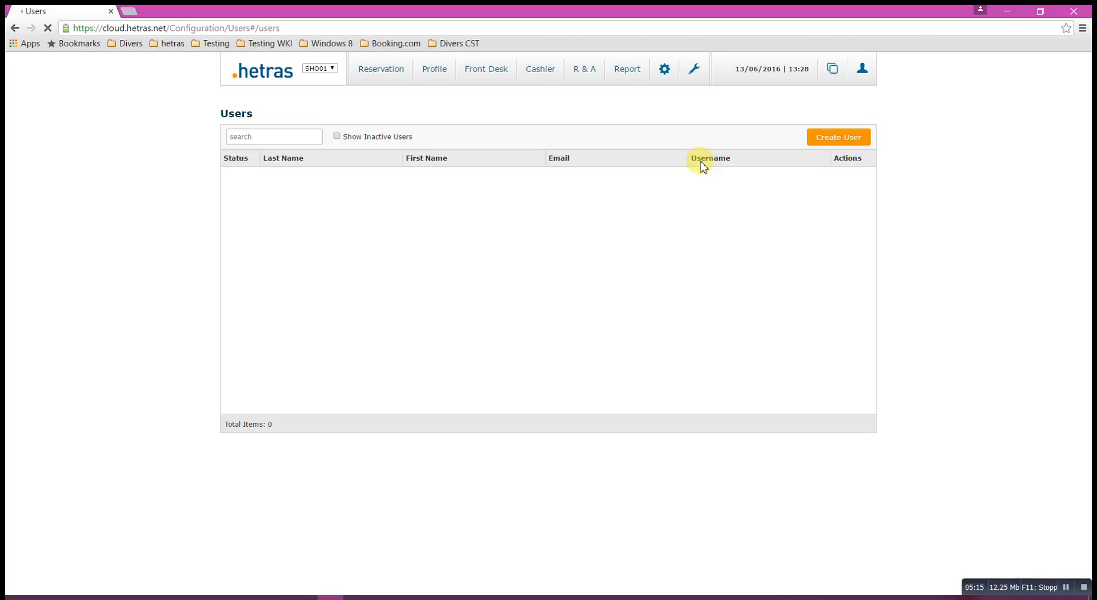
left_click(291, 139)
type("t")
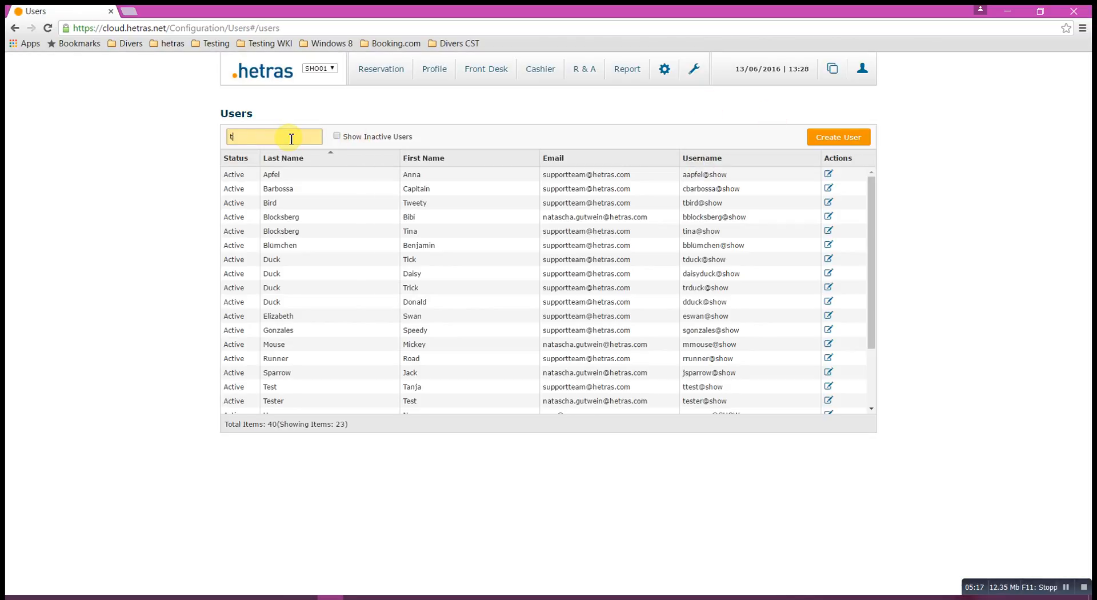
type("est")
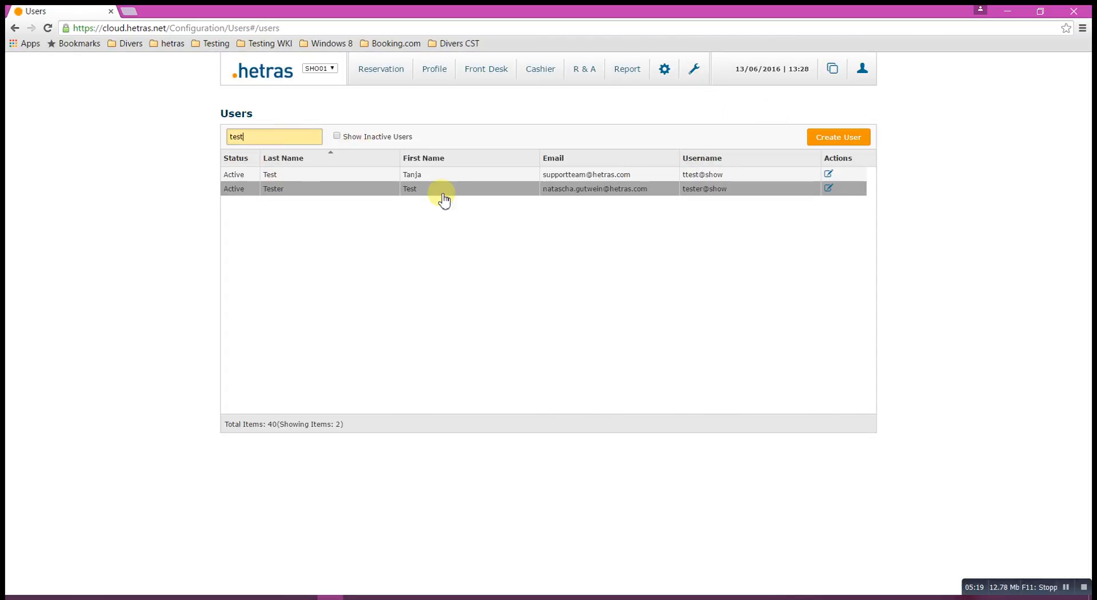
On the Tester account, uncheck Demo Hotel Berlin's Cashier and AllFunctions, then save and close.
left_click(829, 188)
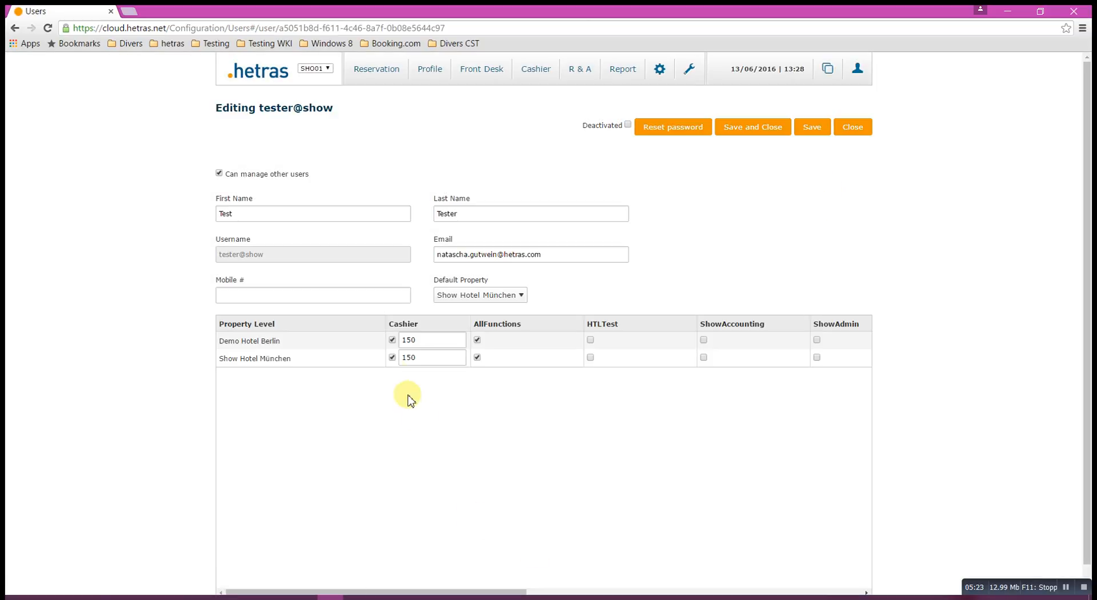
left_click(392, 340)
left_click(477, 340)
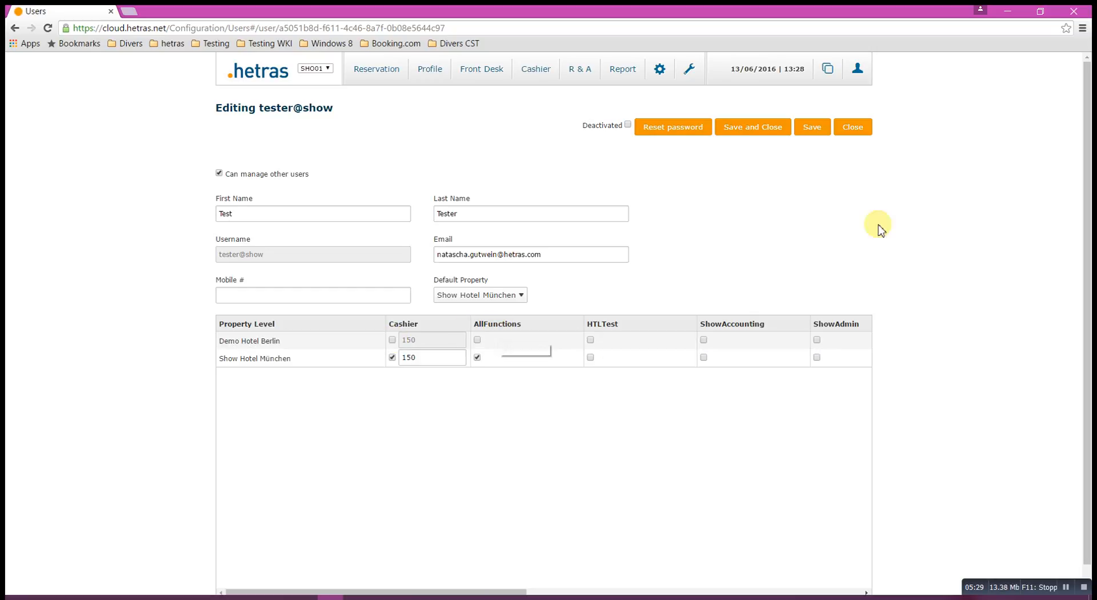
left_click(760, 131)
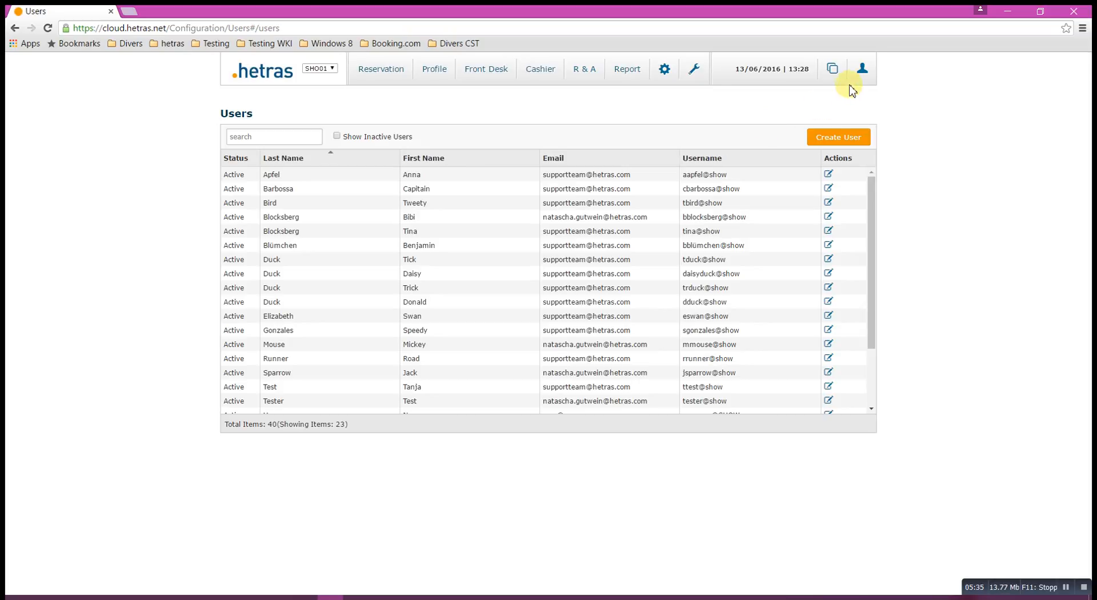
Log out of hetras, then sign back in as tester@show using the account's password.
mouse_move(862, 69)
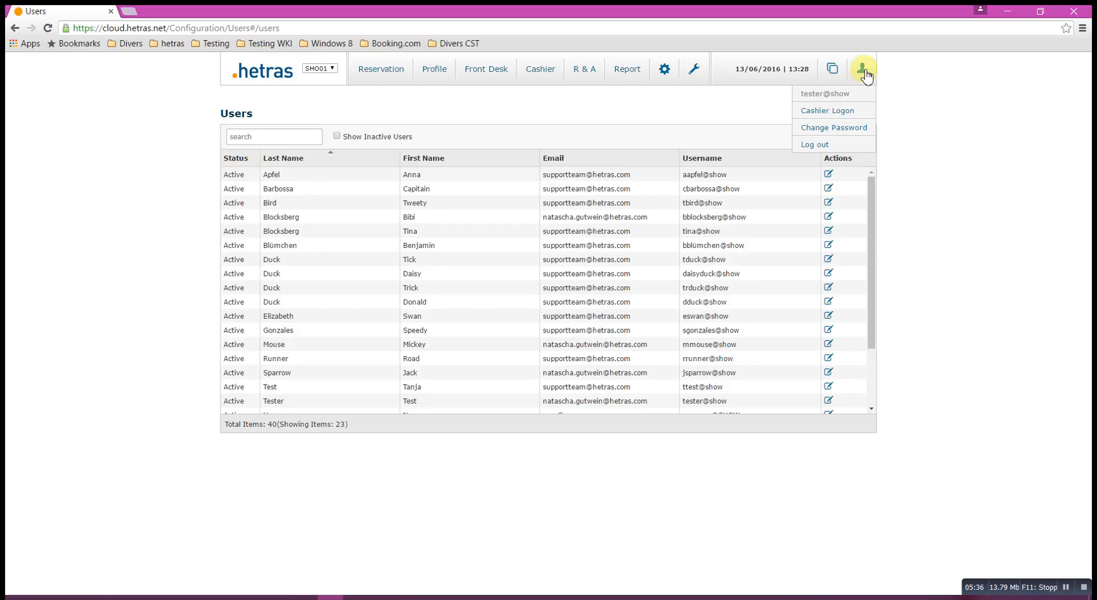
left_click(821, 150)
type("tes")
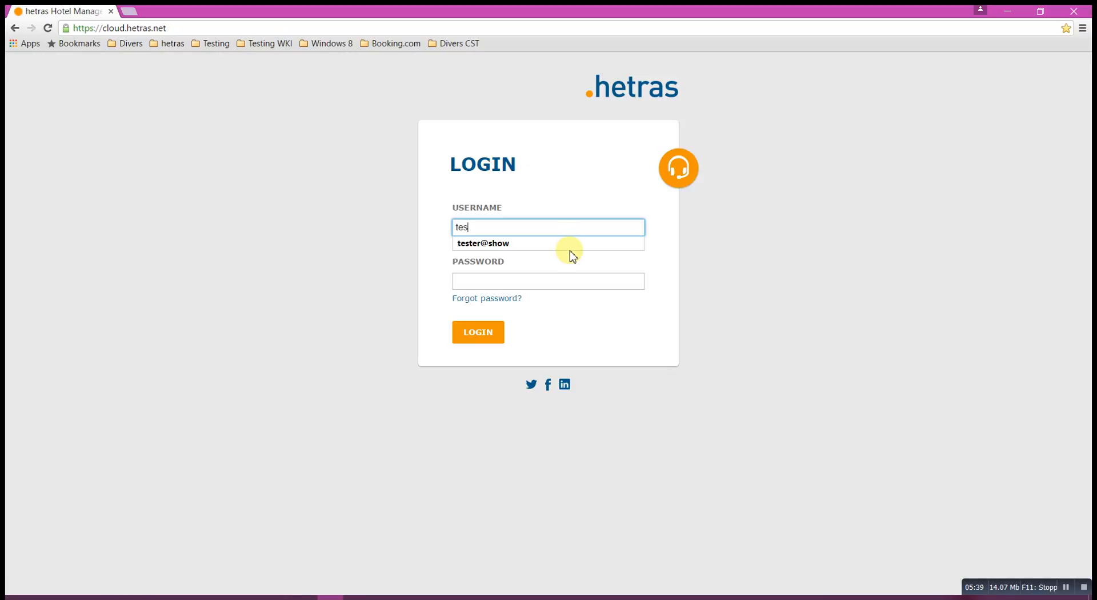
type("ter@show")
key("Tab")
type("••••••••••••")
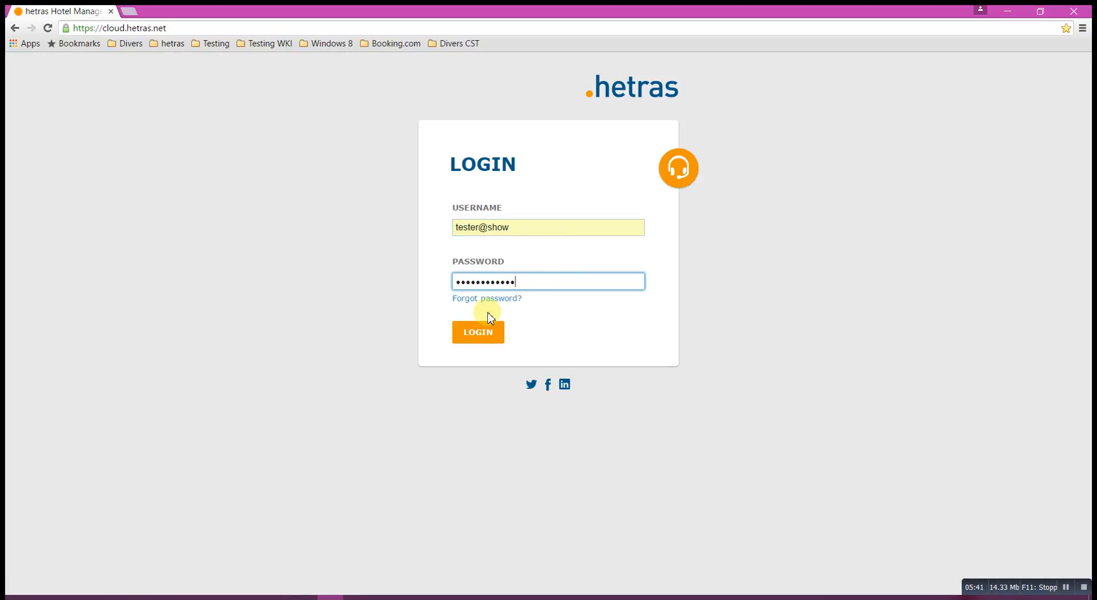
left_click(477, 336)
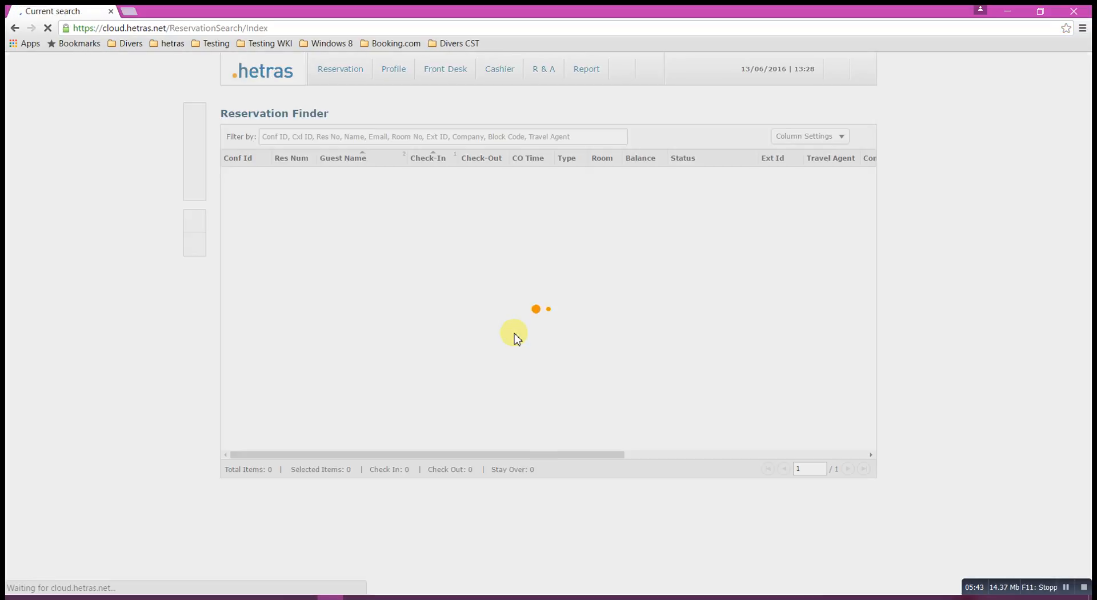
mouse_move(316, 79)
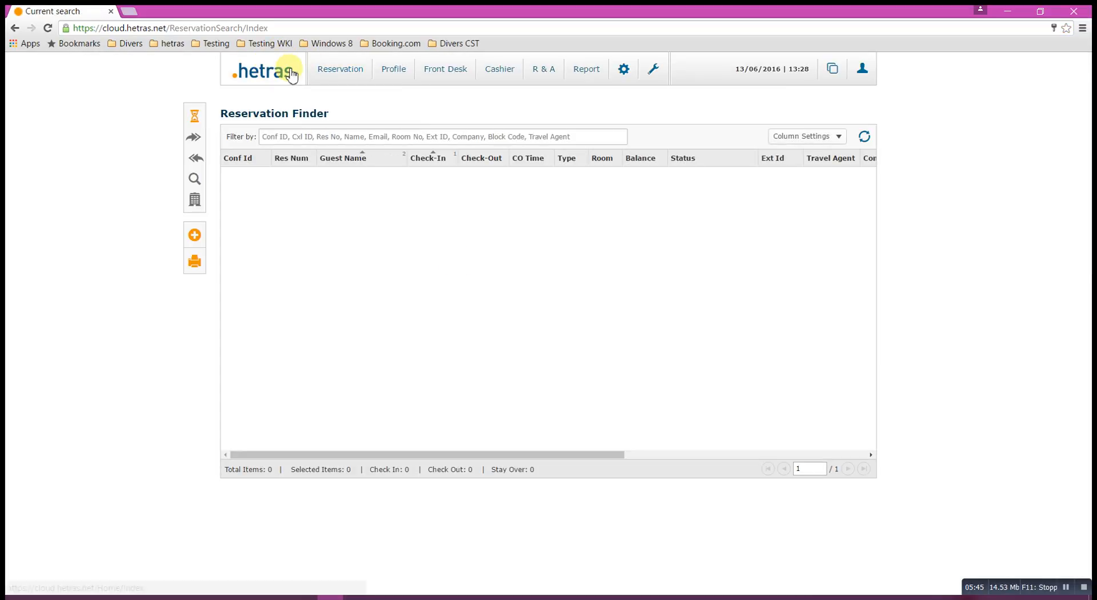